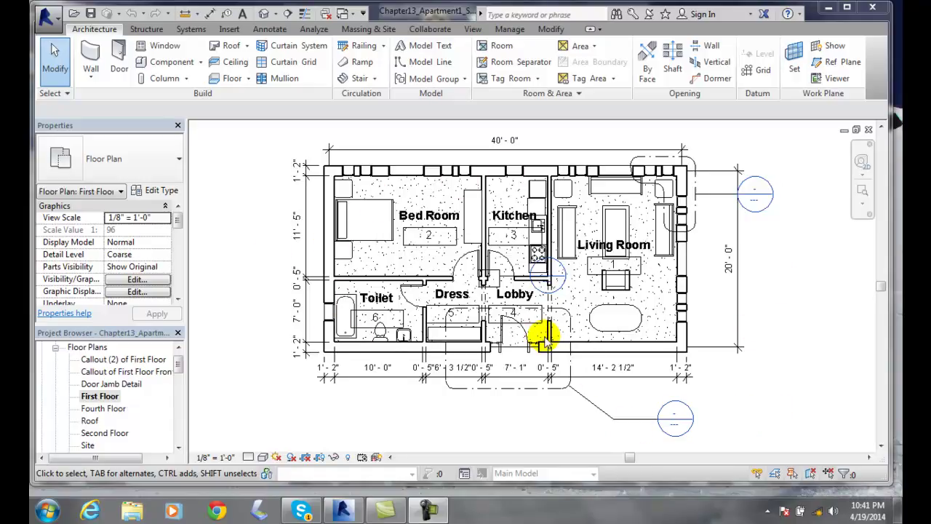
# Step: Duplicate the First Floor plan as a dependent view using Duplicate as Dependent
pyautogui.click(471, 29)
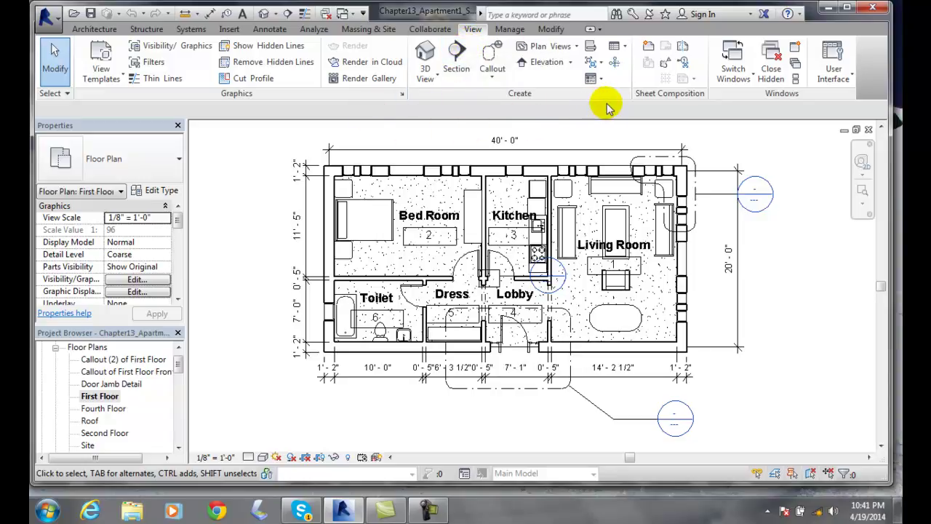
pyautogui.click(603, 66)
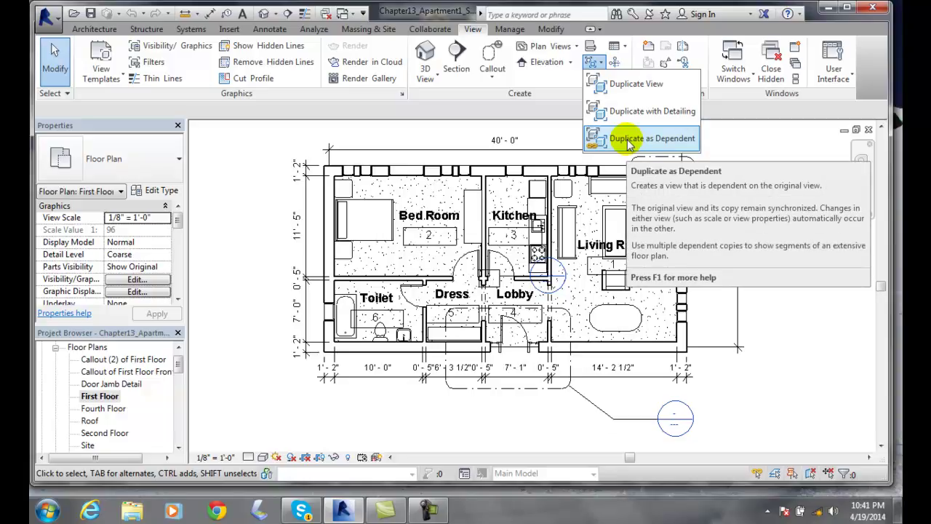
pyautogui.click(627, 139)
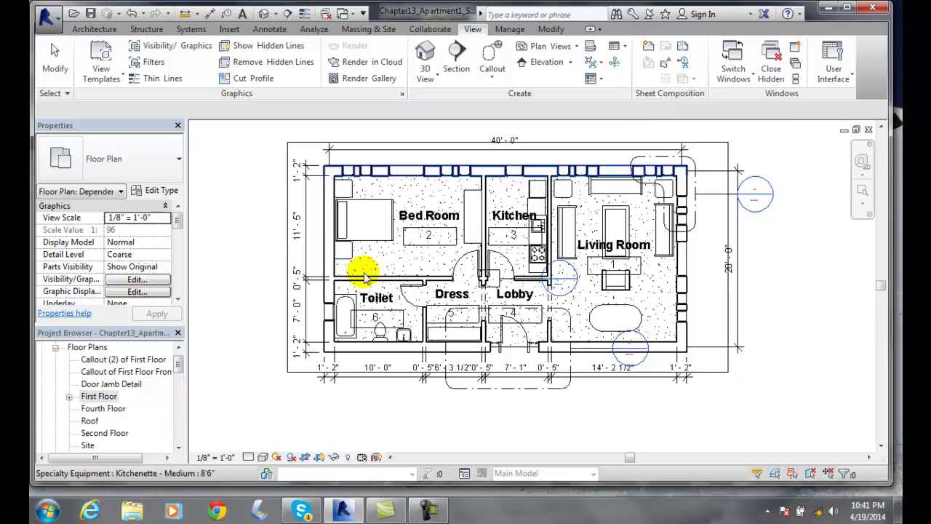
# Step: Open the new dependent view under First Floor and rename it 'Left'
pyautogui.click(69, 398)
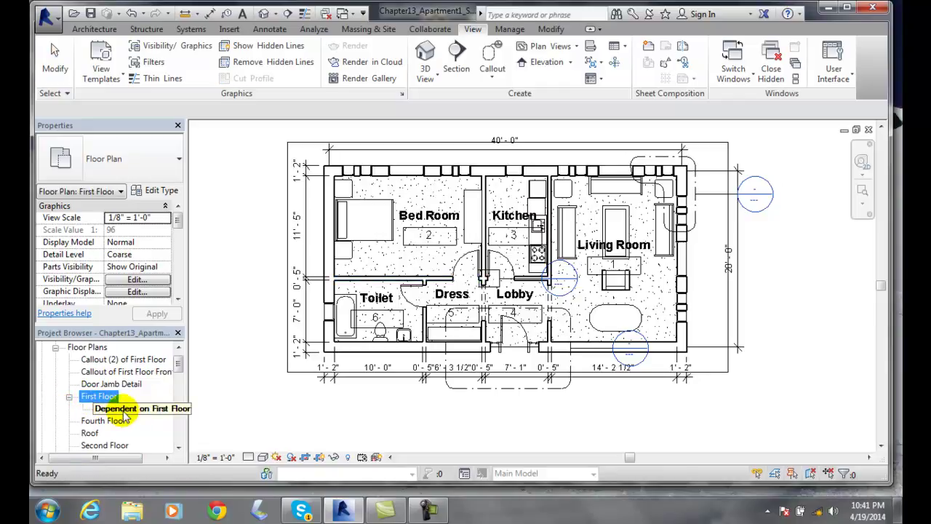
pyautogui.click(125, 410)
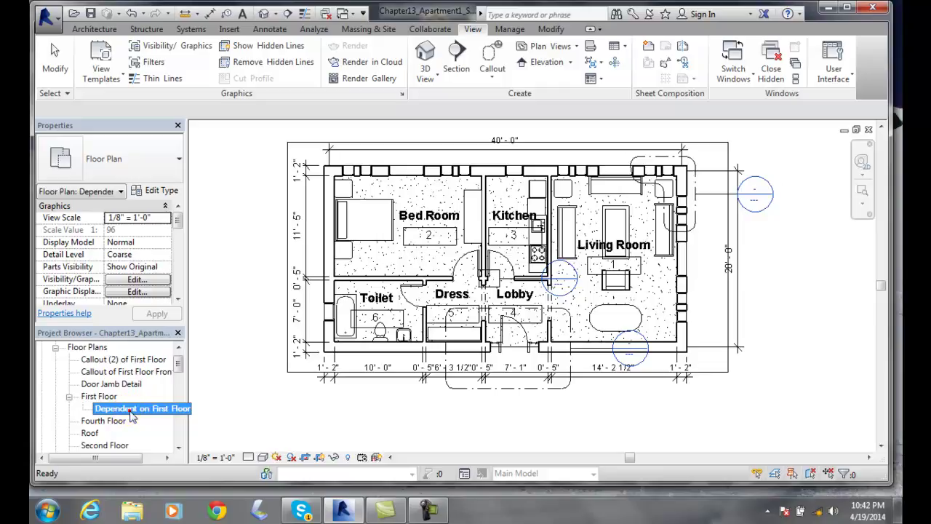
pyautogui.doubleClick(130, 411)
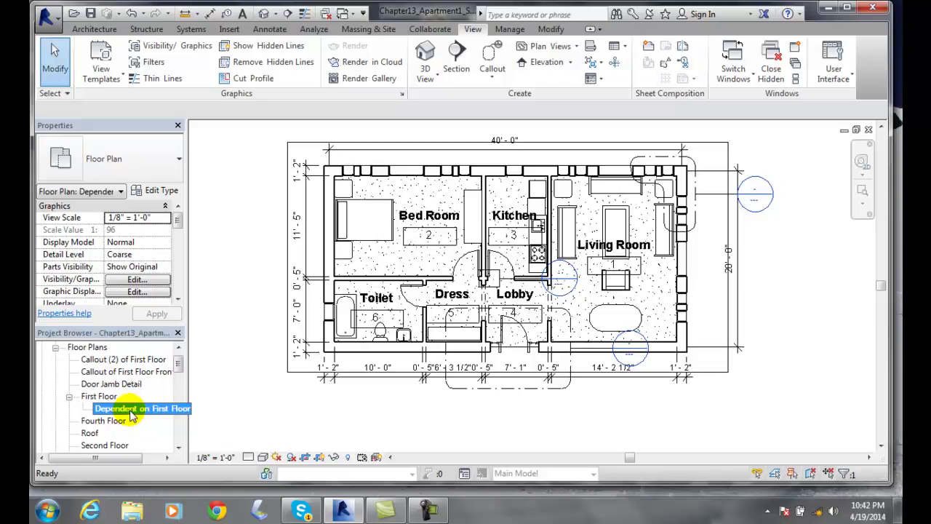
pyautogui.rightClick(132, 417)
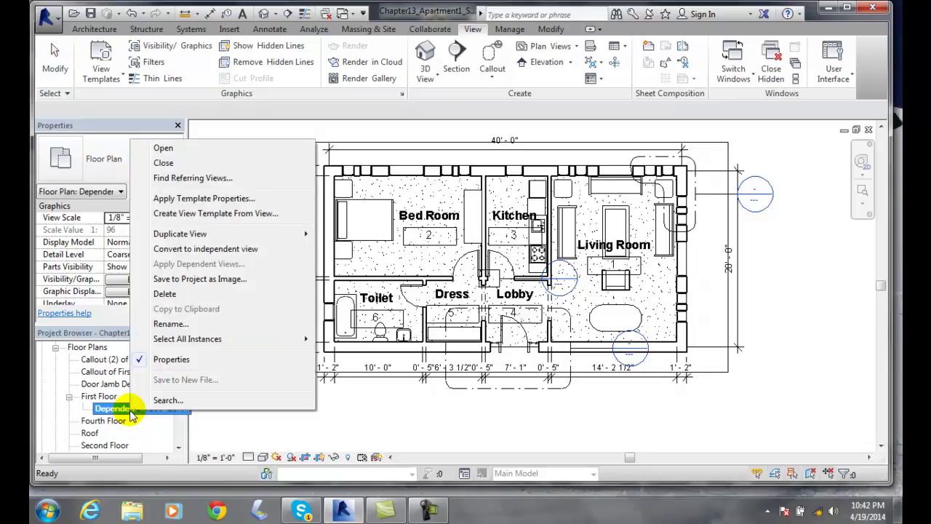
pyautogui.click(165, 324)
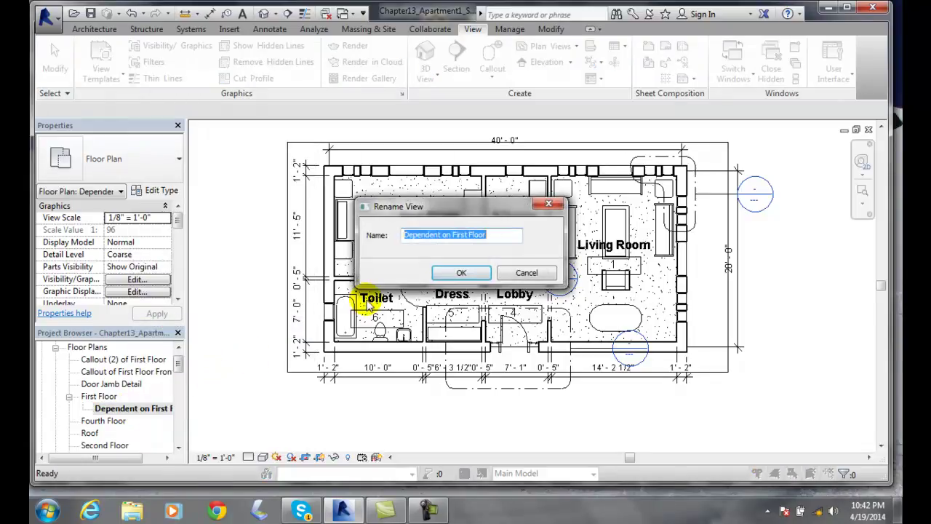
pyautogui.write('Left')
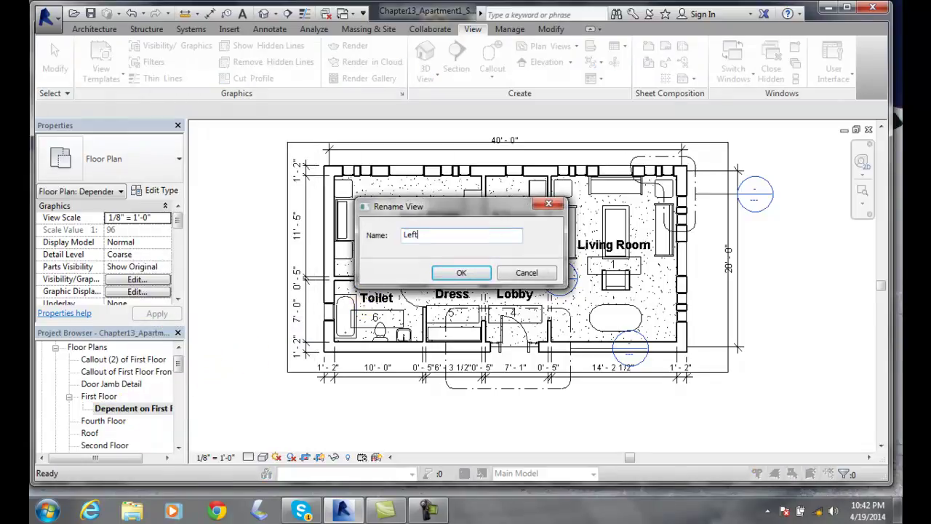
pyautogui.click(462, 273)
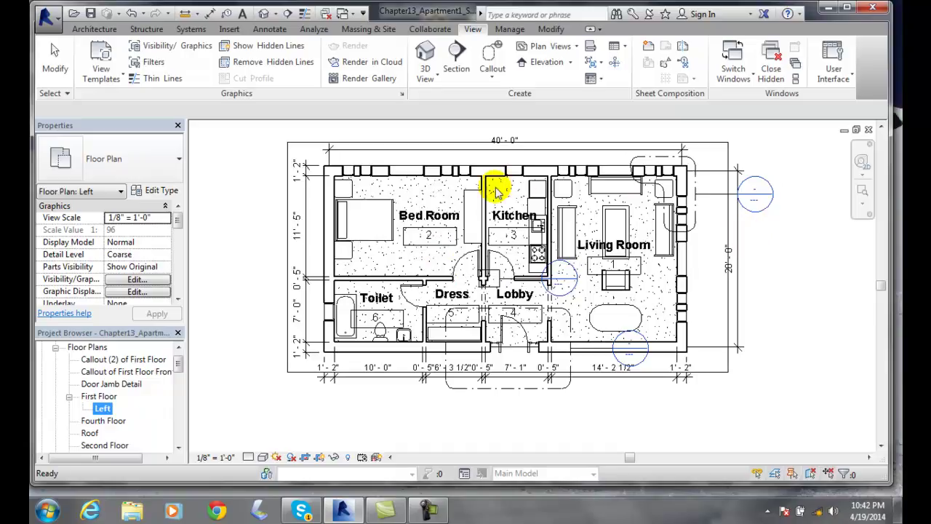
# Step: Open the First Floor plan and duplicate it as a second dependent view
pyautogui.click(98, 396)
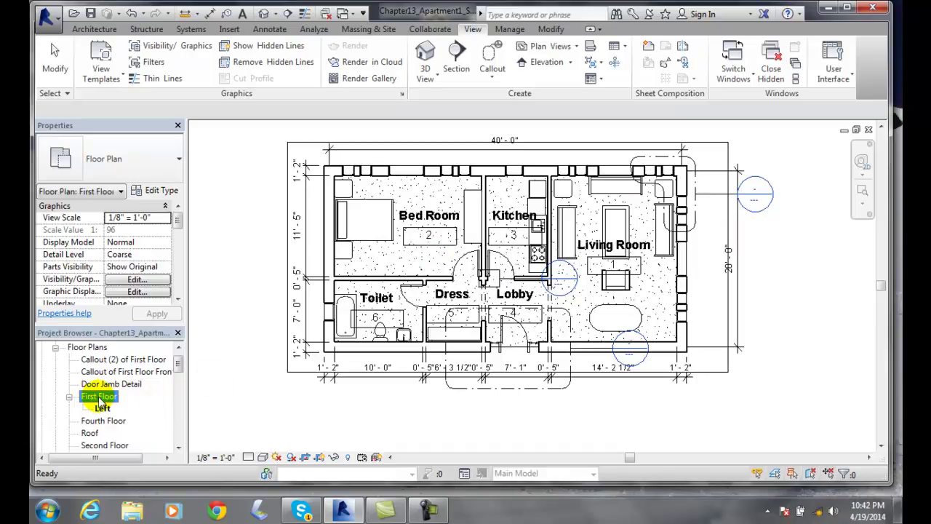
pyautogui.doubleClick(99, 396)
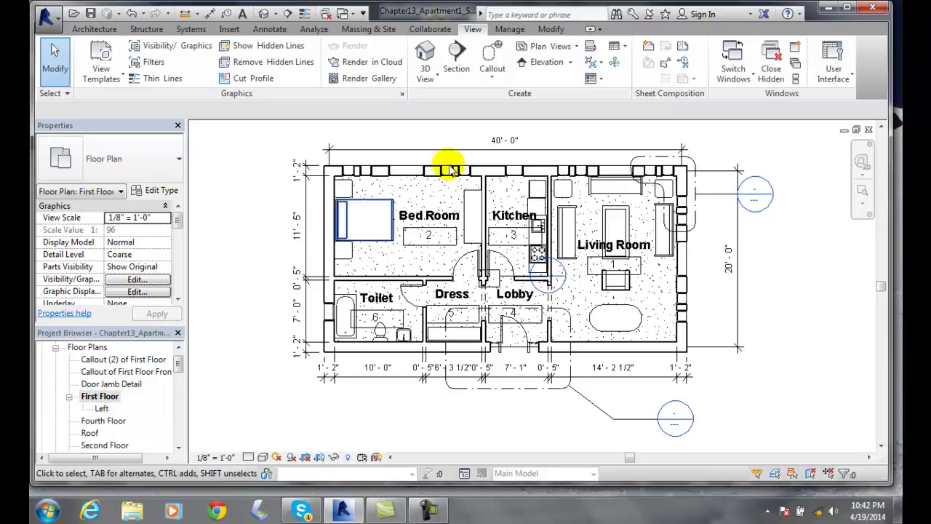
pyautogui.click(601, 66)
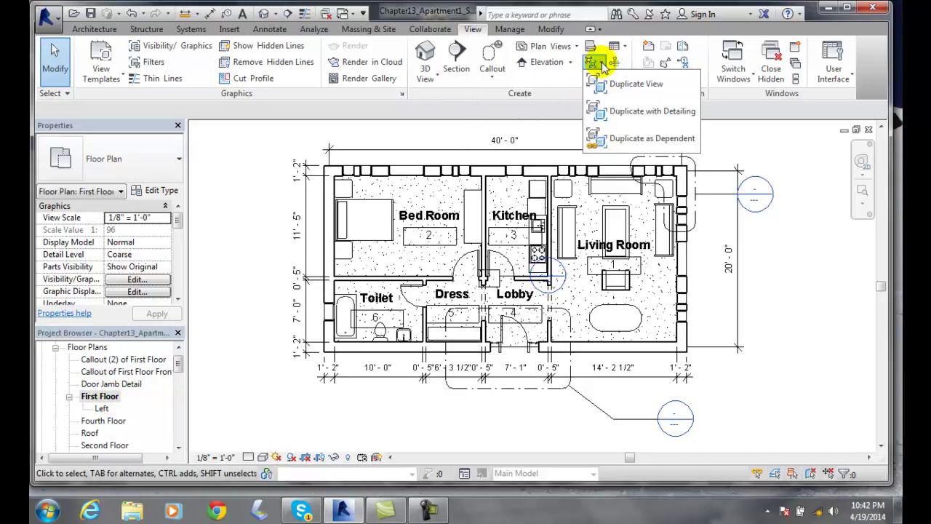
pyautogui.click(629, 143)
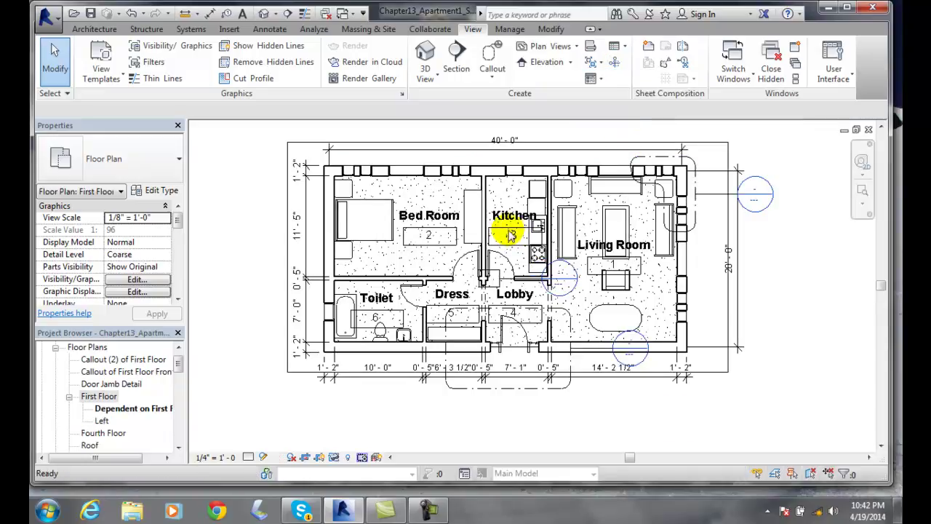
# Step: Rename the new dependent view to 'Right'
pyautogui.click(115, 410)
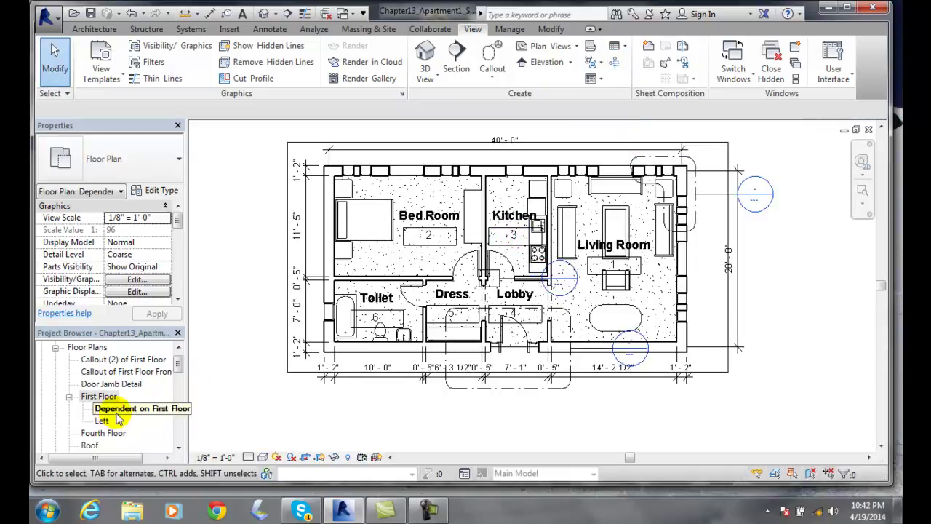
pyautogui.click(134, 411)
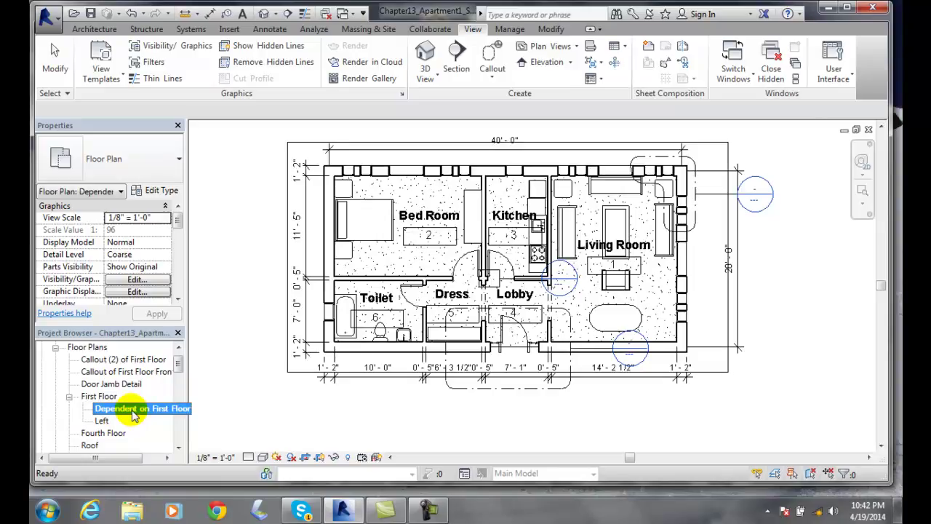
pyautogui.rightClick(134, 413)
pyautogui.click(173, 324)
pyautogui.write('Right')
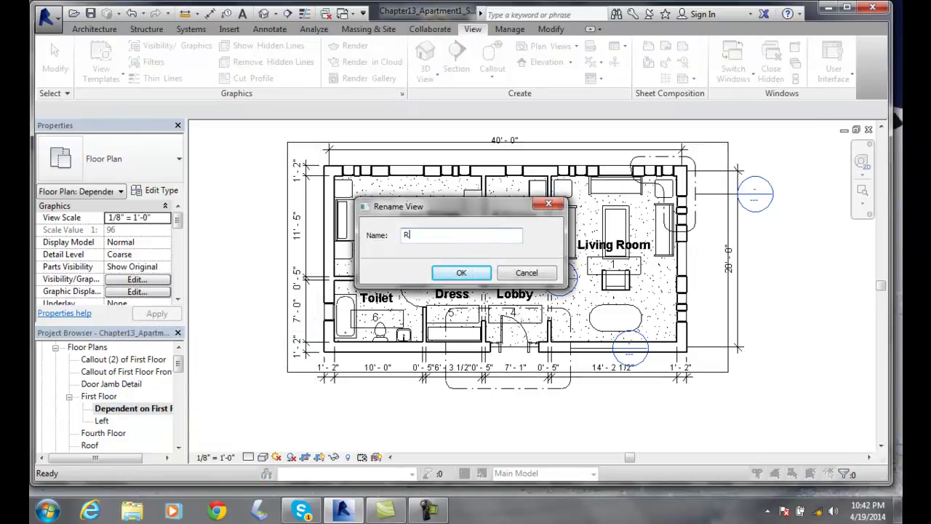
pyautogui.click(473, 274)
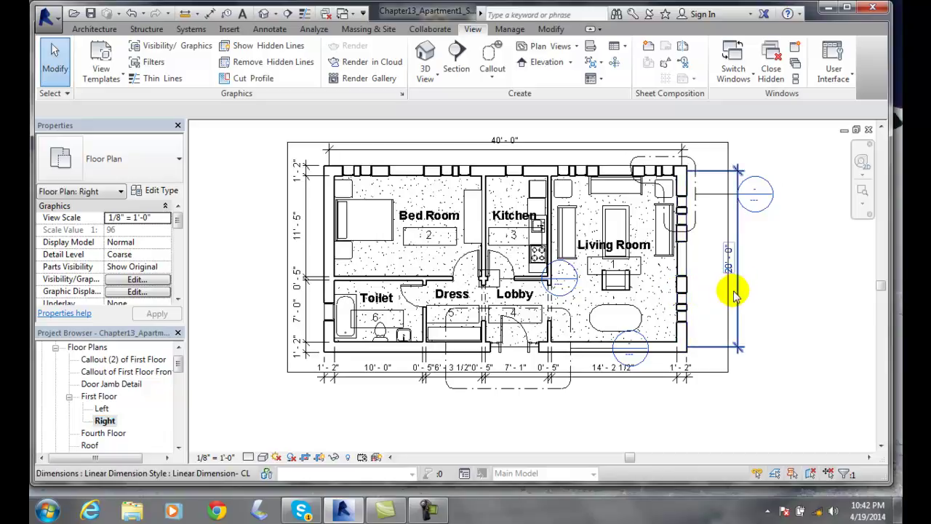
# Step: Cancel the accidental edit of the living room window group
pyautogui.click(684, 293)
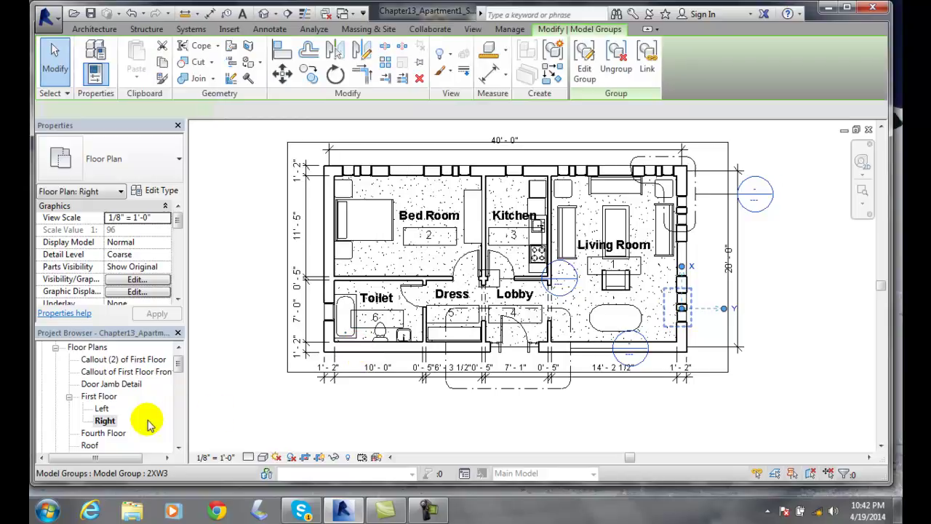
pyautogui.press('e')
pyautogui.press('g')
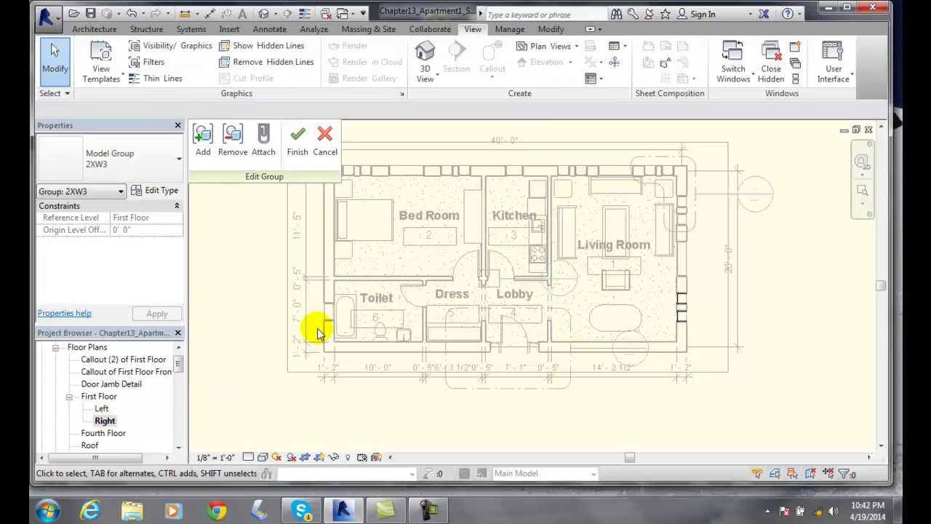
pyautogui.click(324, 138)
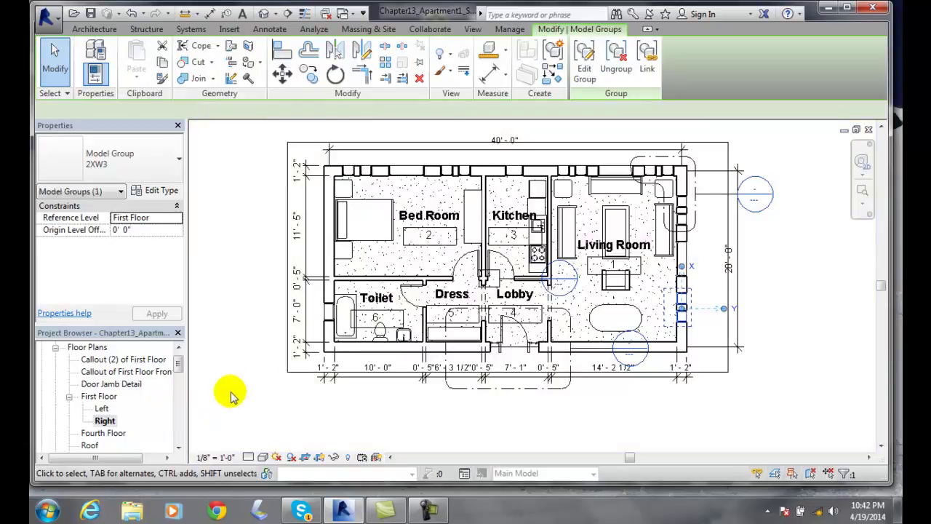
# Step: Zoom out to the whole apartment and select the Right view's crop boundary
pyautogui.scroll(-1, 474, 355)
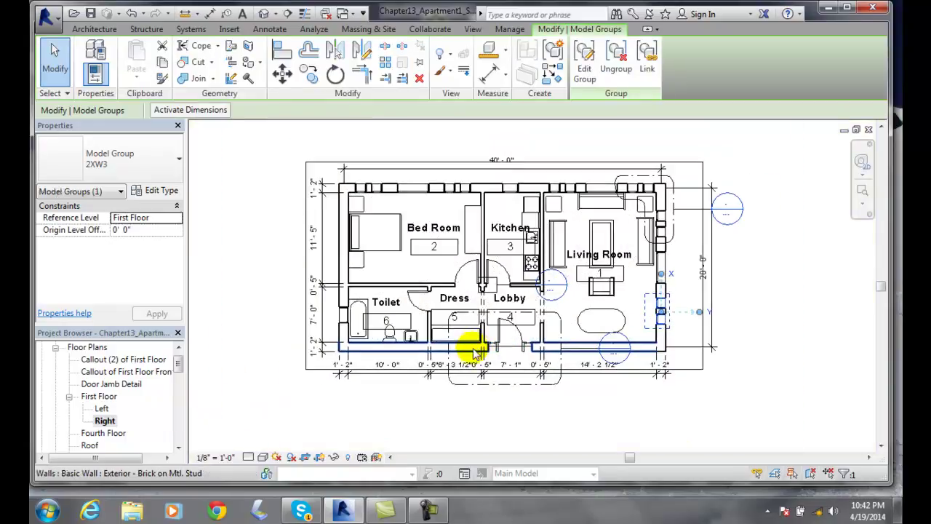
pyautogui.scroll(-1, 473, 355)
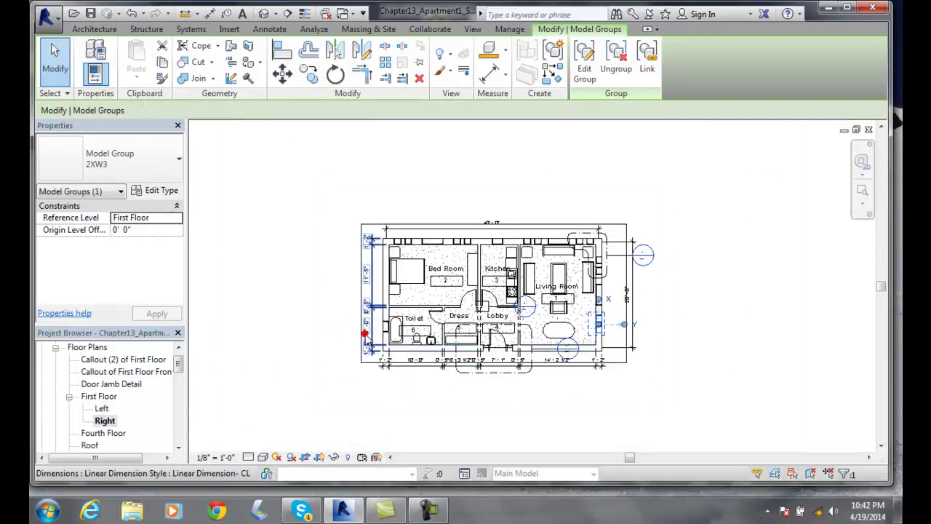
pyautogui.click(366, 334)
pyautogui.click(345, 352)
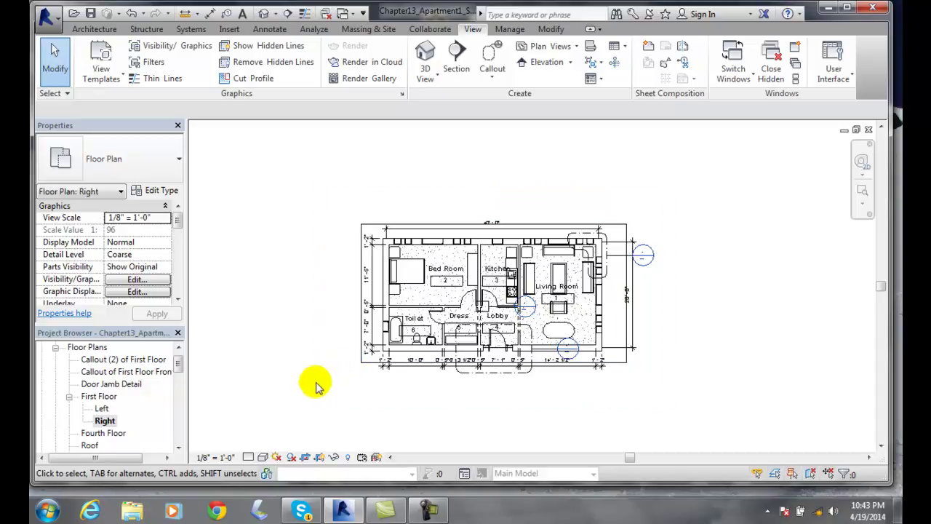
pyautogui.click(363, 361)
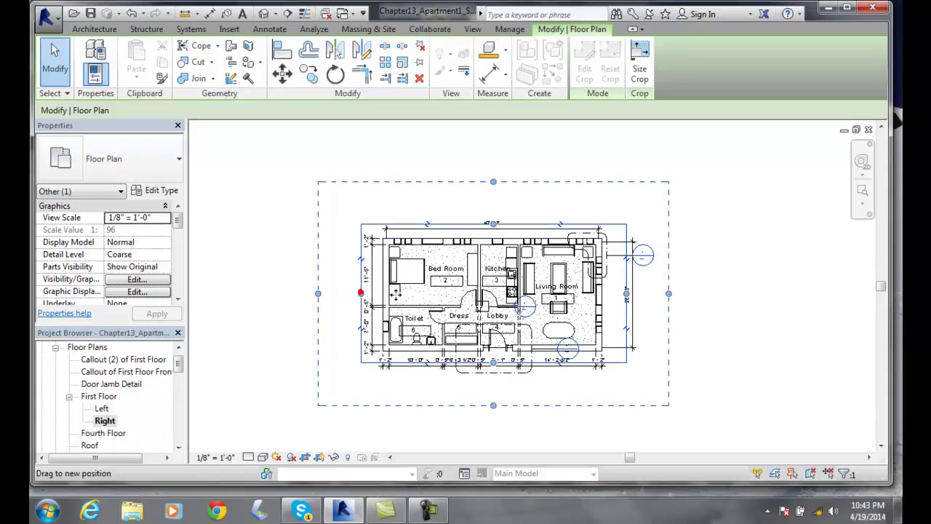
# Step: Split the Right view's crop region and drag its edge to the kitchen wall, keeping the Living Room
pyautogui.click(362, 293)
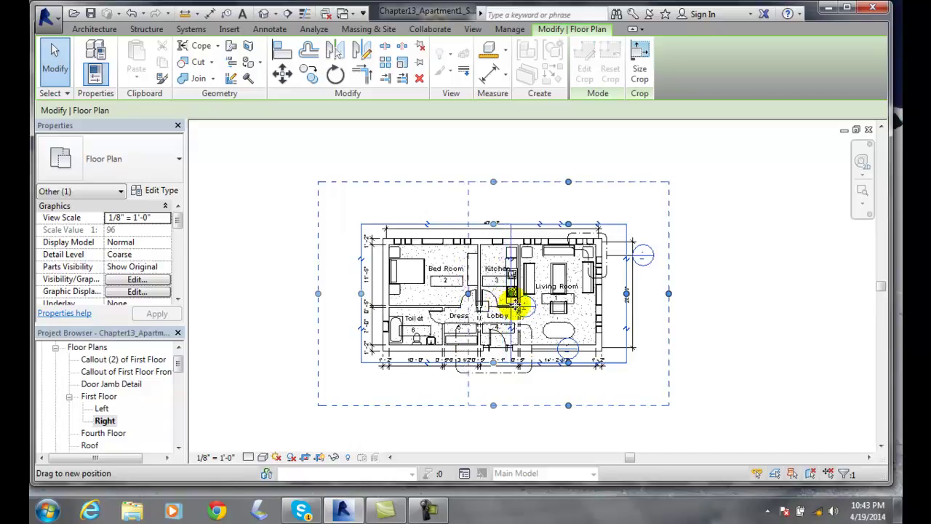
pyautogui.moveTo(515, 301); pyautogui.dragTo(484, 297)
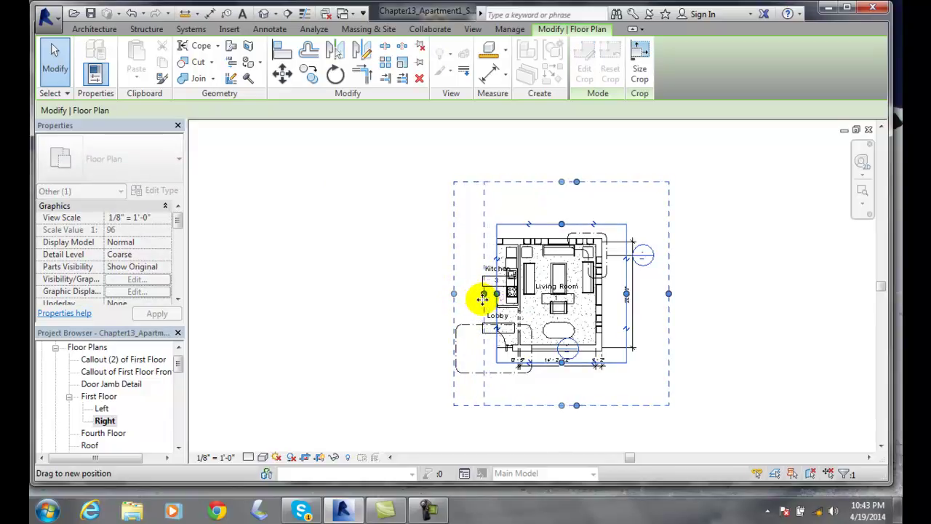
pyautogui.moveTo(482, 299); pyautogui.dragTo(484, 298)
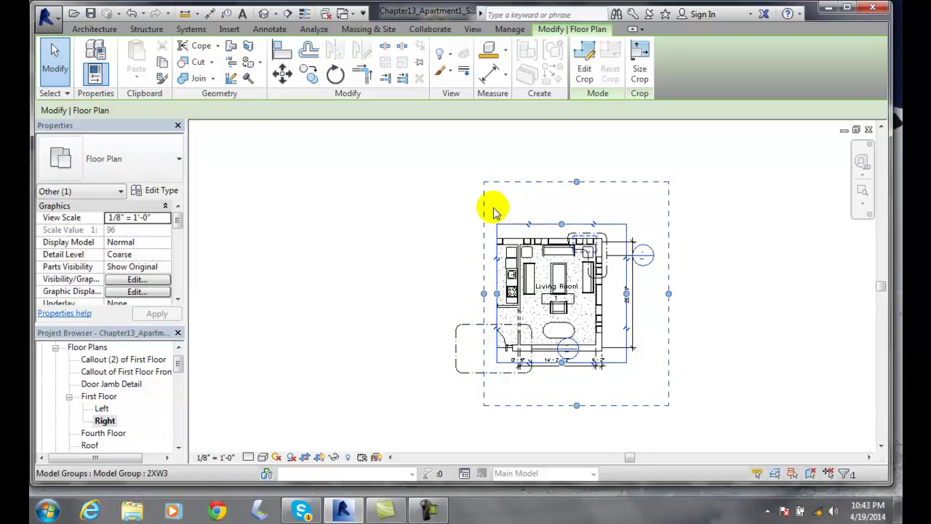
pyautogui.click(403, 299)
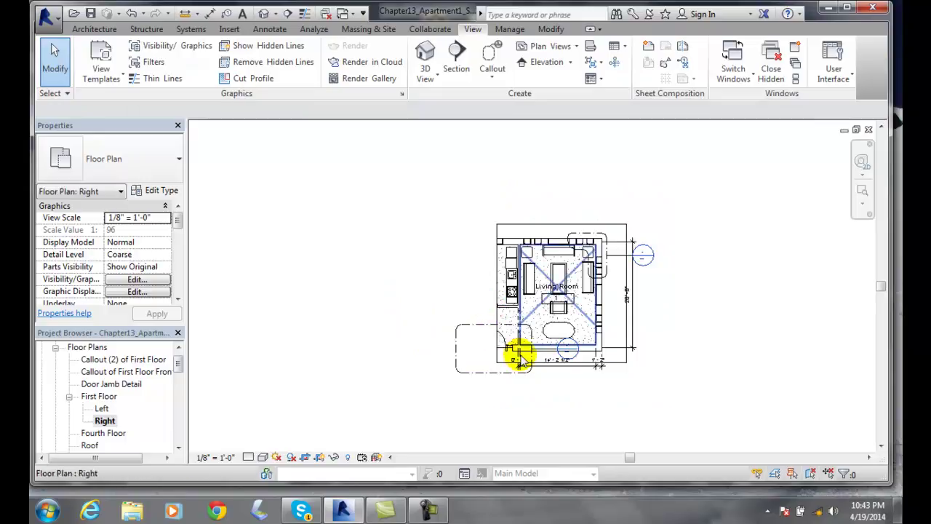
# Step: Open the Left view and check its dimension strings, including the 40'-0" and 20'-0" dimensions
pyautogui.doubleClick(101, 409)
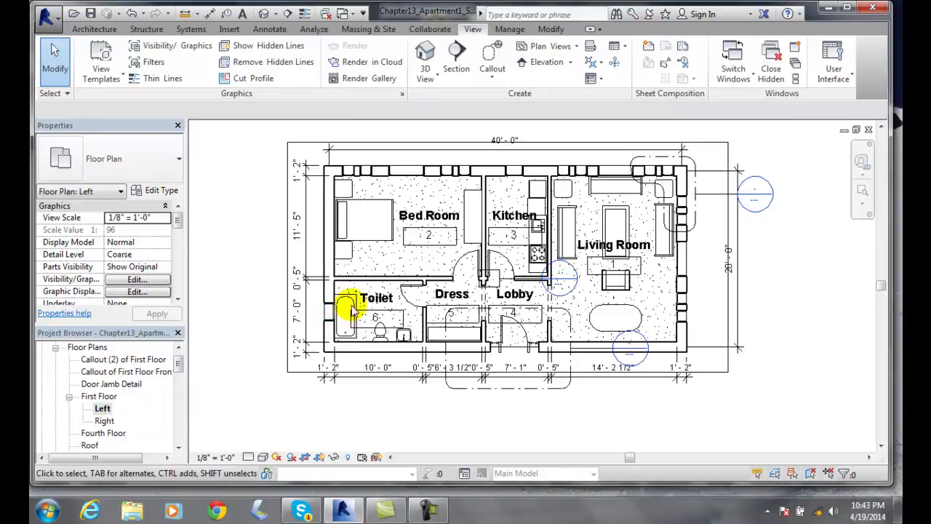
pyautogui.click(304, 282)
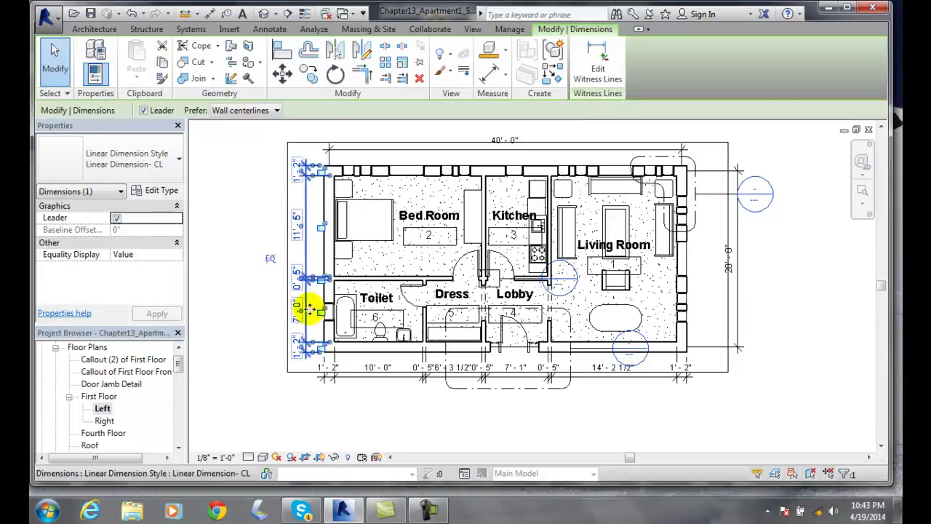
pyautogui.scroll(-1, 292, 343)
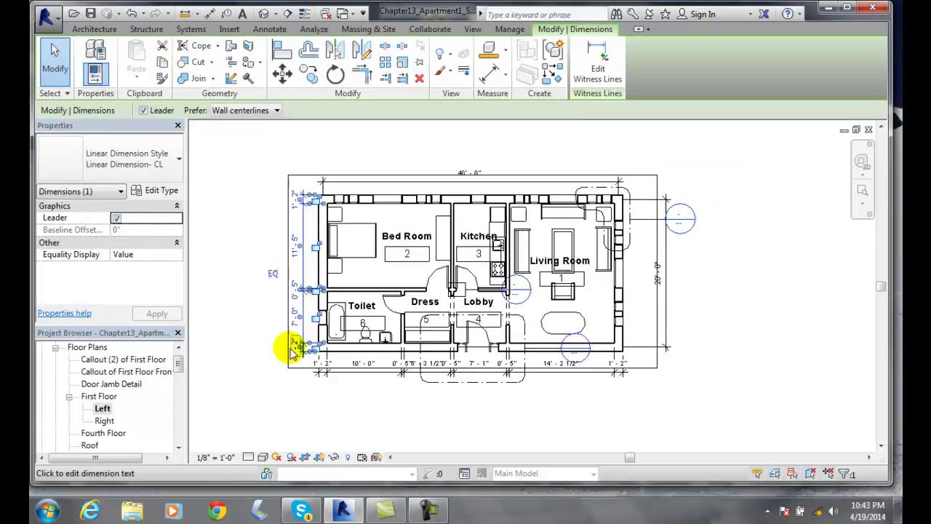
pyautogui.click(471, 180)
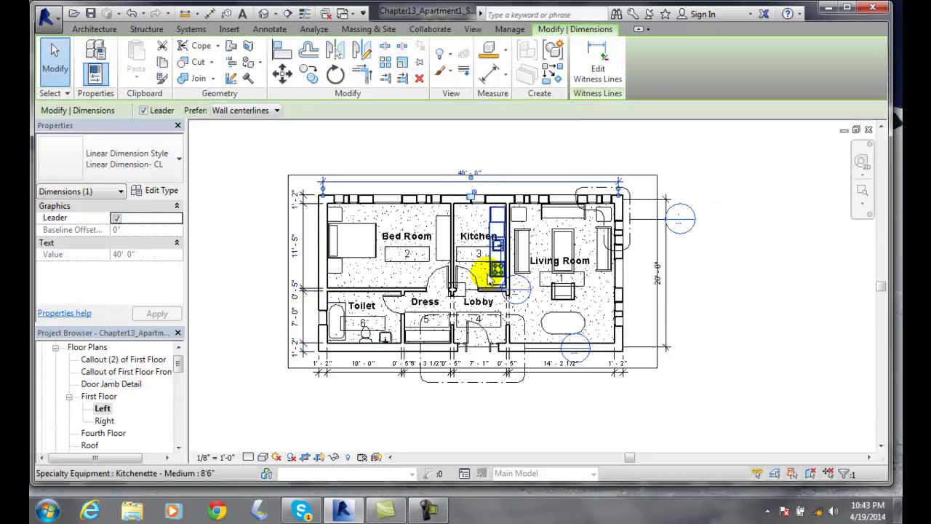
pyautogui.scroll(-2, 485, 261)
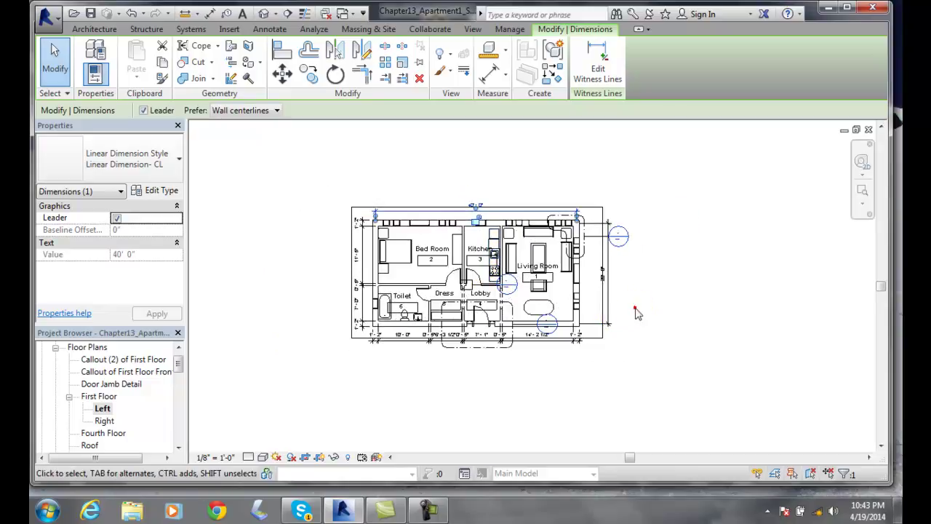
pyautogui.click(631, 312)
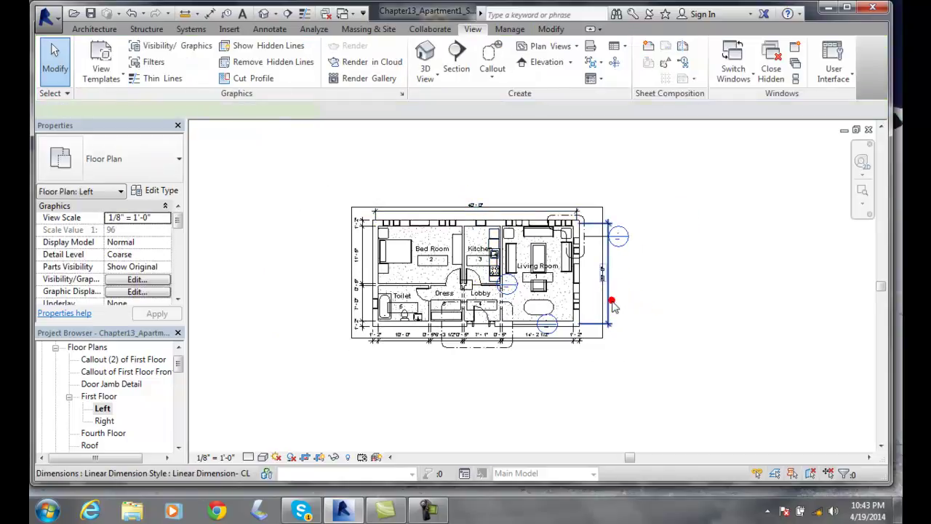
pyautogui.click(610, 299)
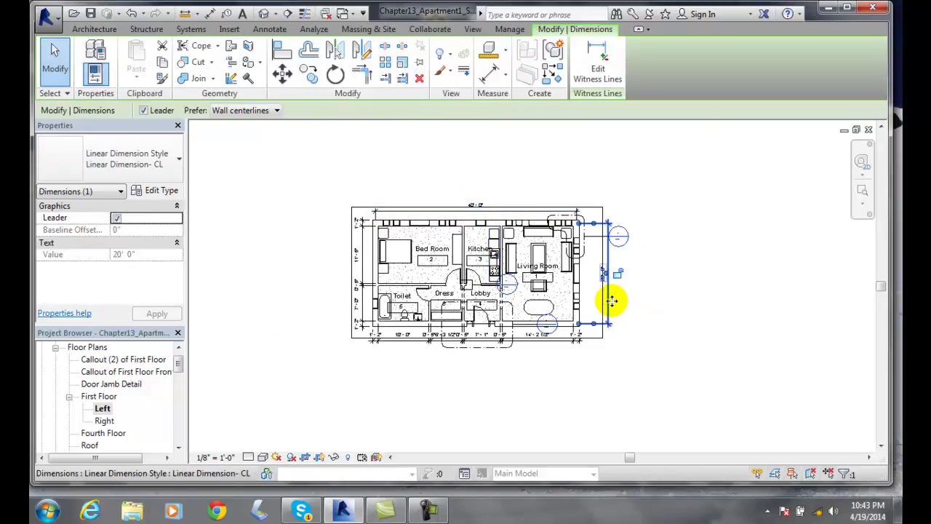
pyautogui.click(385, 359)
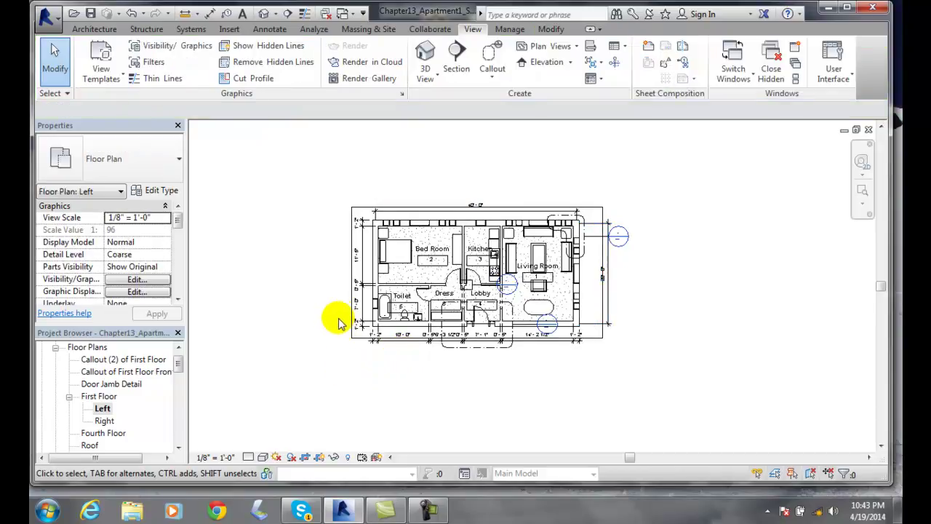
# Step: Pull the Left view's crop right edge in to the kitchen wall and widen the annotation crop
pyautogui.click(352, 282)
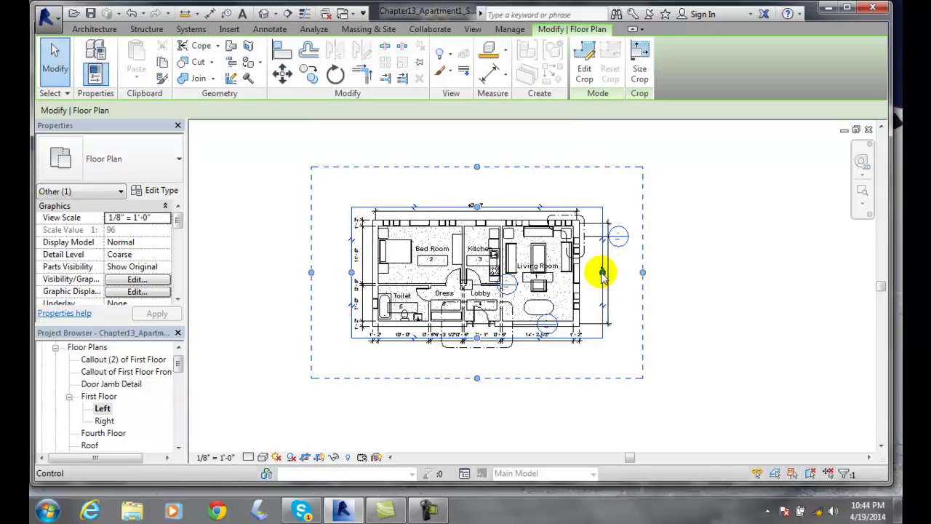
pyautogui.moveTo(602, 273)
pyautogui.mouseDown()
pyautogui.moveTo(482, 273)
pyautogui.moveTo(500, 284)
pyautogui.moveTo(509, 270)
pyautogui.moveTo(534, 275)
pyautogui.mouseUp()
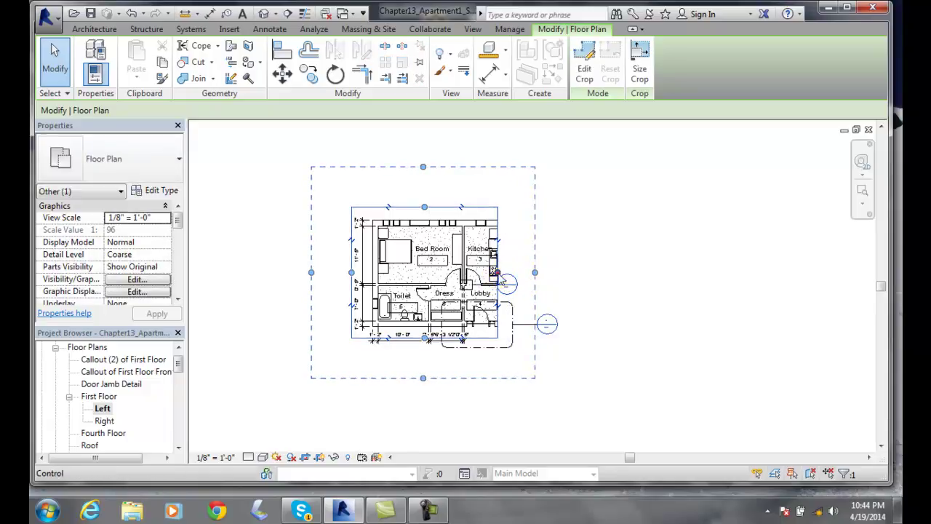
pyautogui.moveTo(498, 272); pyautogui.dragTo(515, 270)
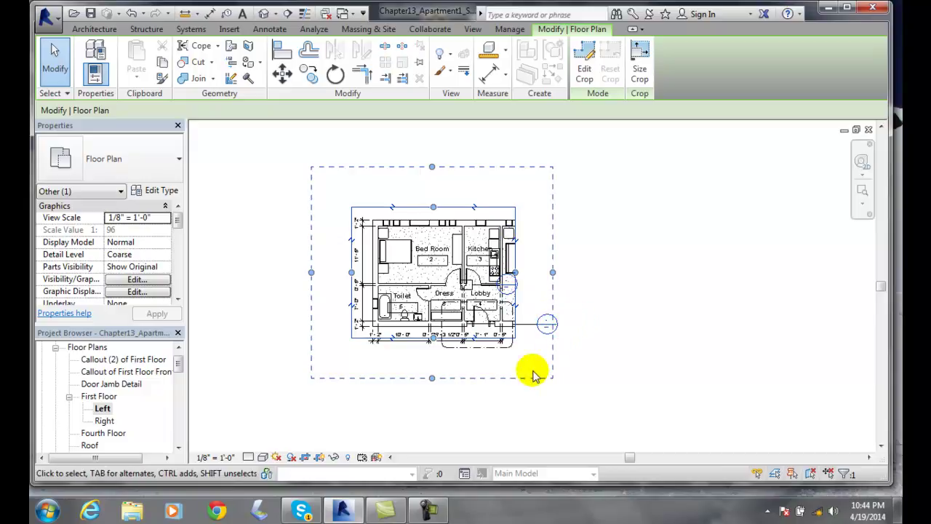
pyautogui.click(408, 424)
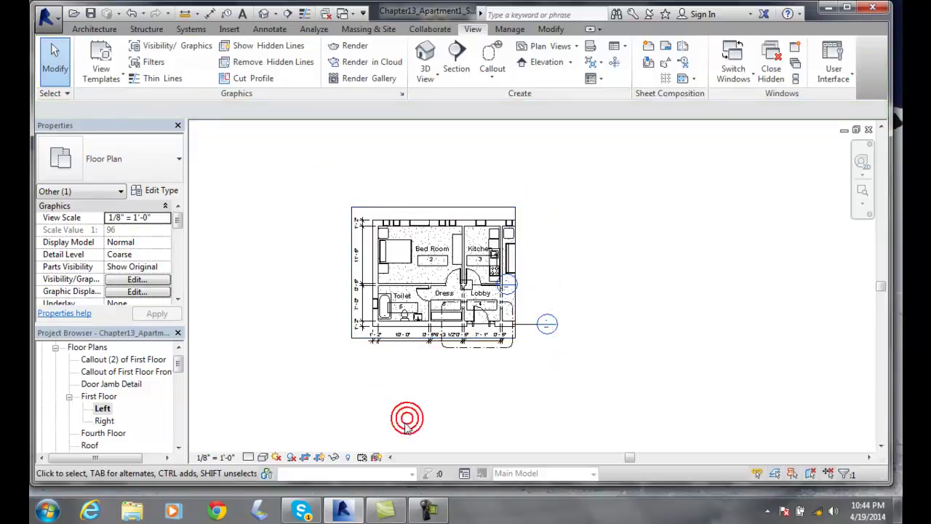
# Step: Switch between the Right, Left and First Floor views twice, ending on First Floor
pyautogui.click(102, 422)
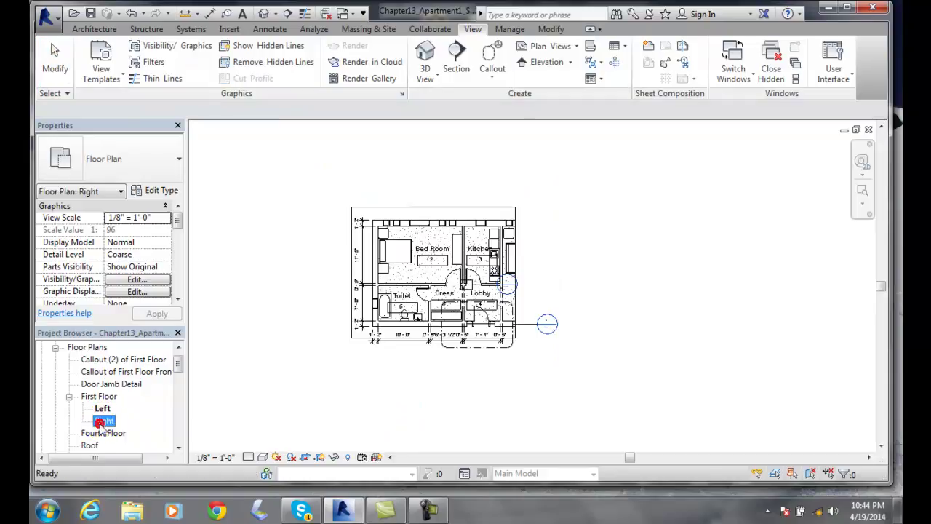
pyautogui.doubleClick(102, 422)
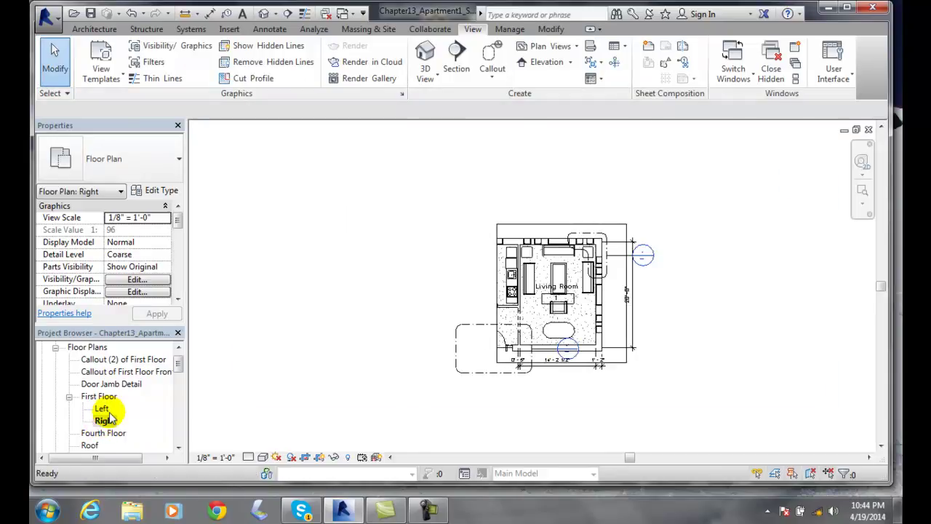
pyautogui.doubleClick(102, 409)
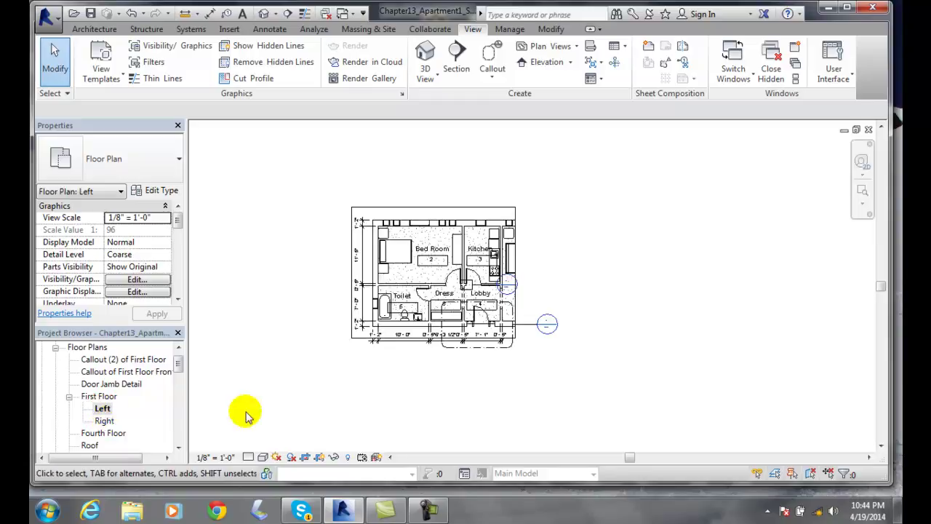
pyautogui.doubleClick(94, 397)
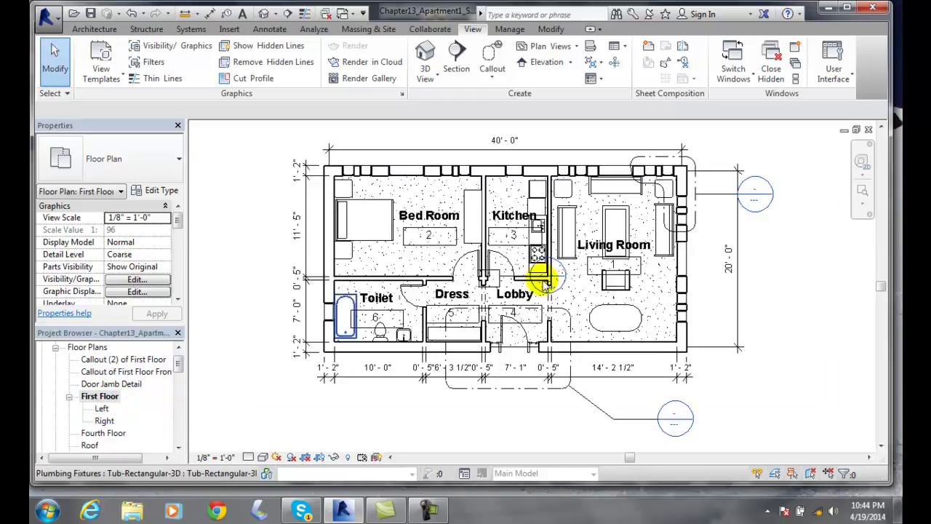
pyautogui.click(101, 409)
pyautogui.doubleClick(101, 409)
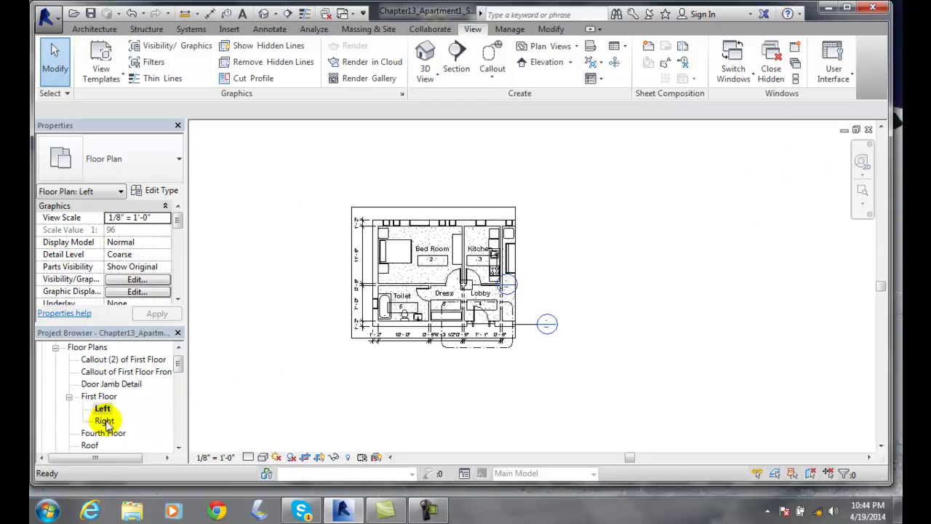
pyautogui.doubleClick(104, 421)
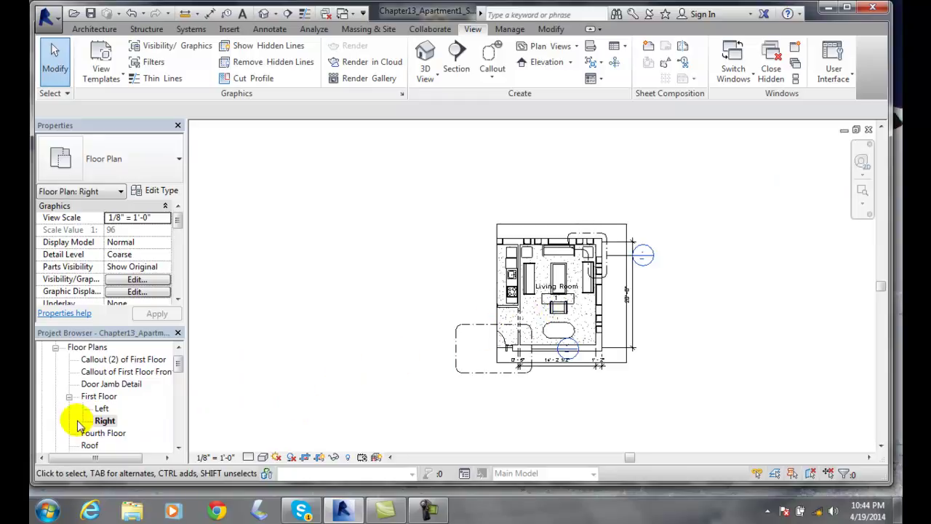
pyautogui.doubleClick(96, 397)
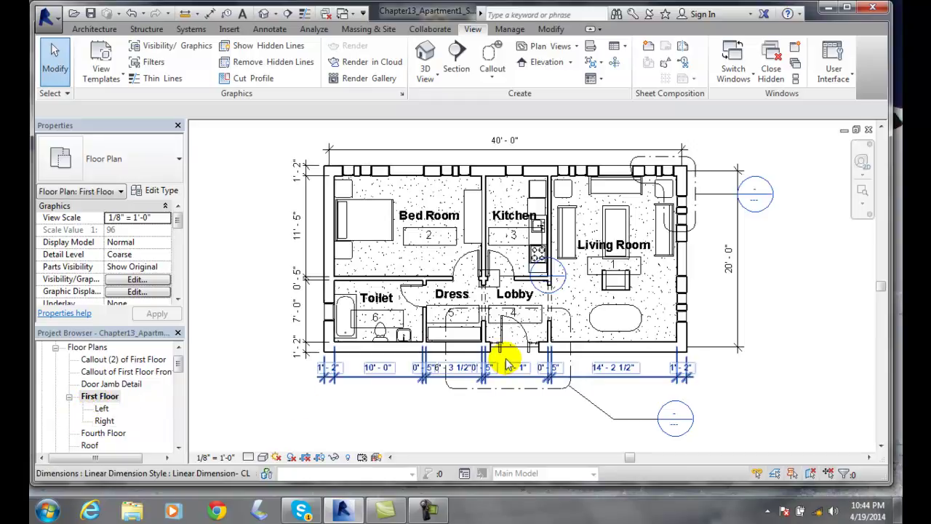